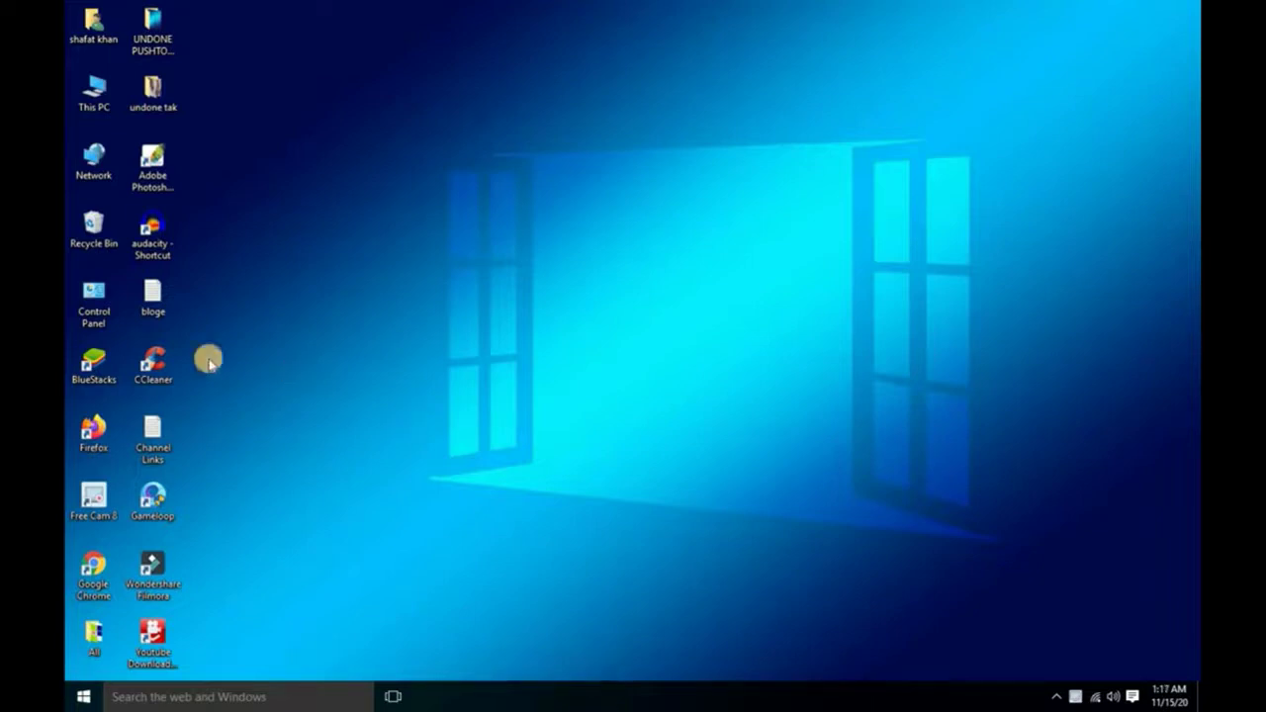
Run BlueStacks as administrator and search its App Center for "tik tok"
right_click(79, 364)
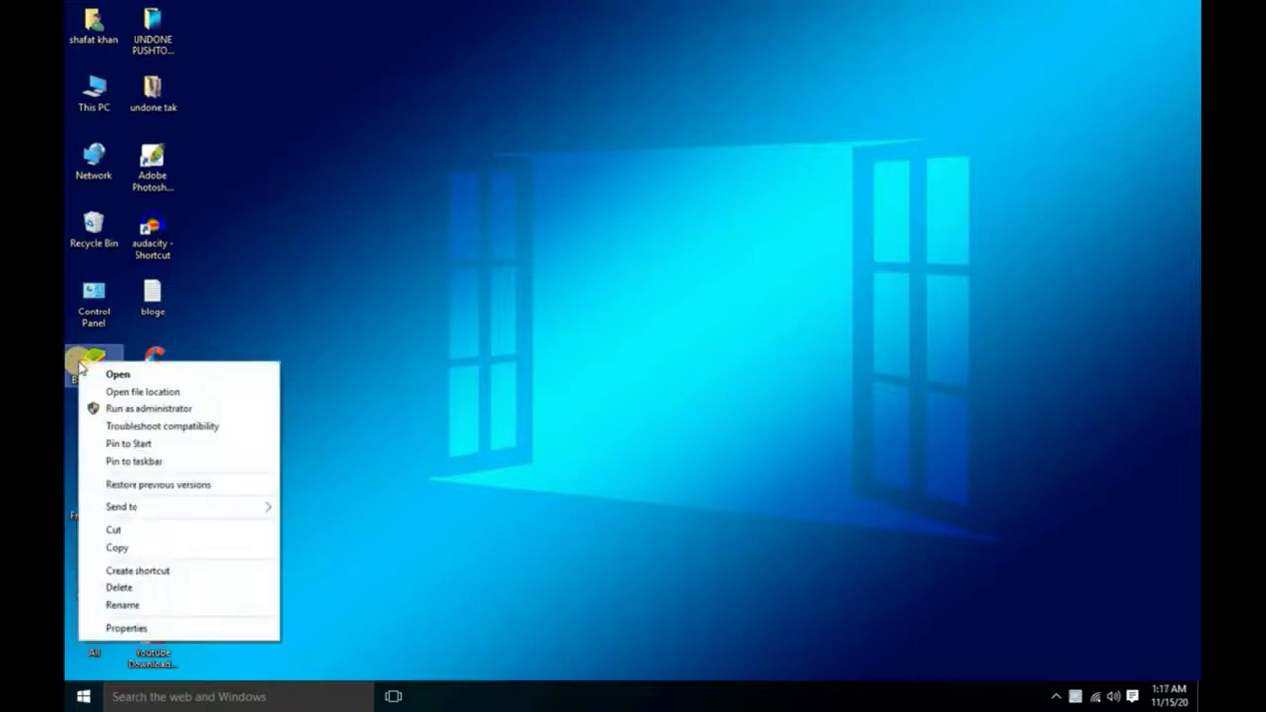
left_click(156, 409)
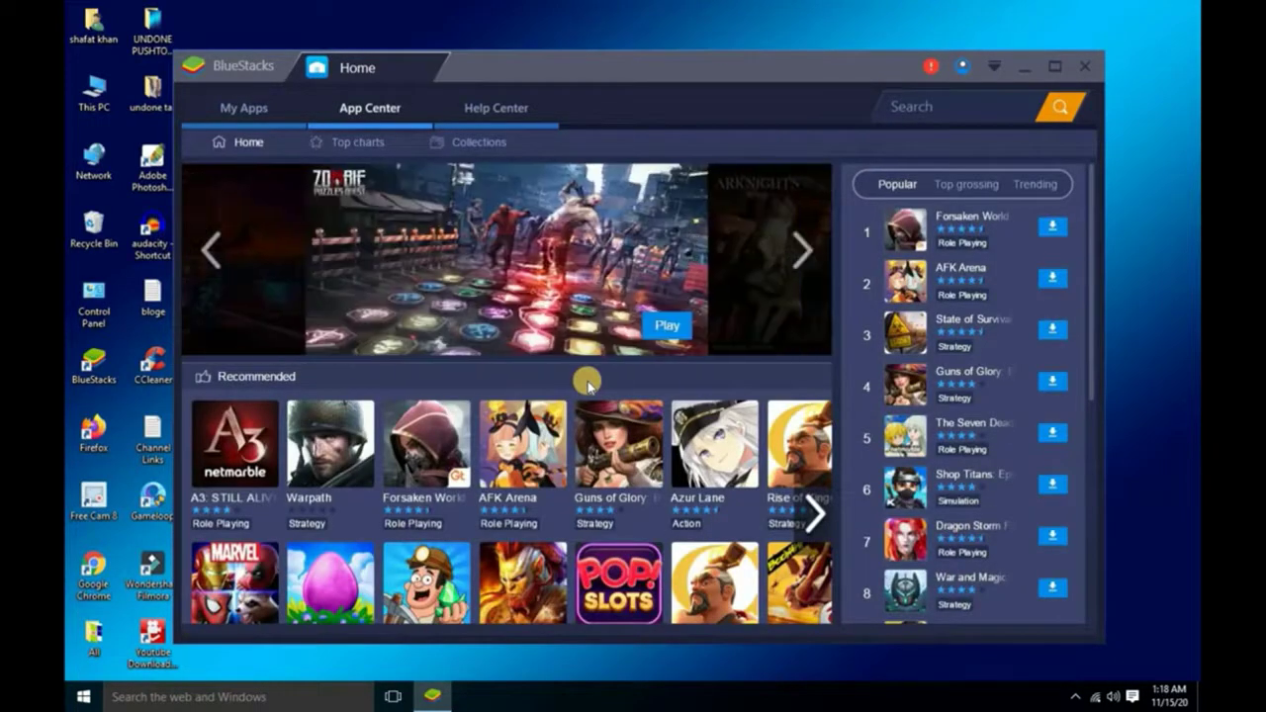
left_click(924, 110)
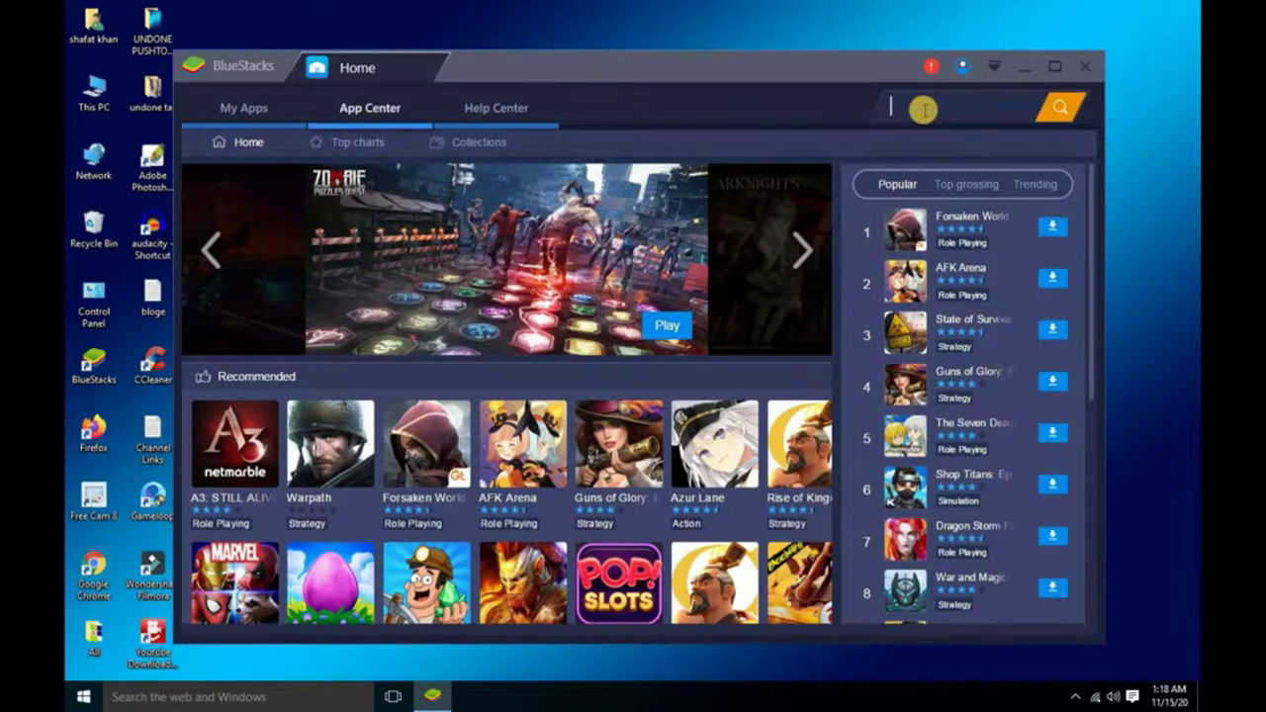
type("t")
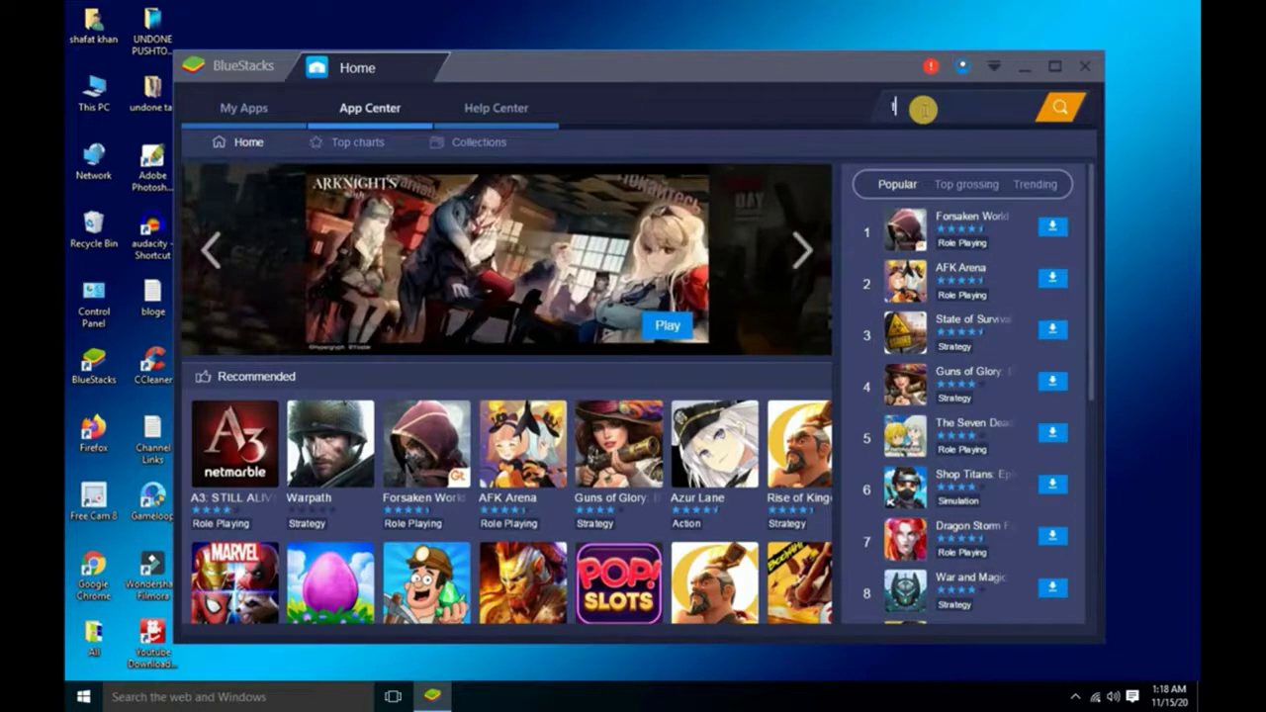
type("ik to")
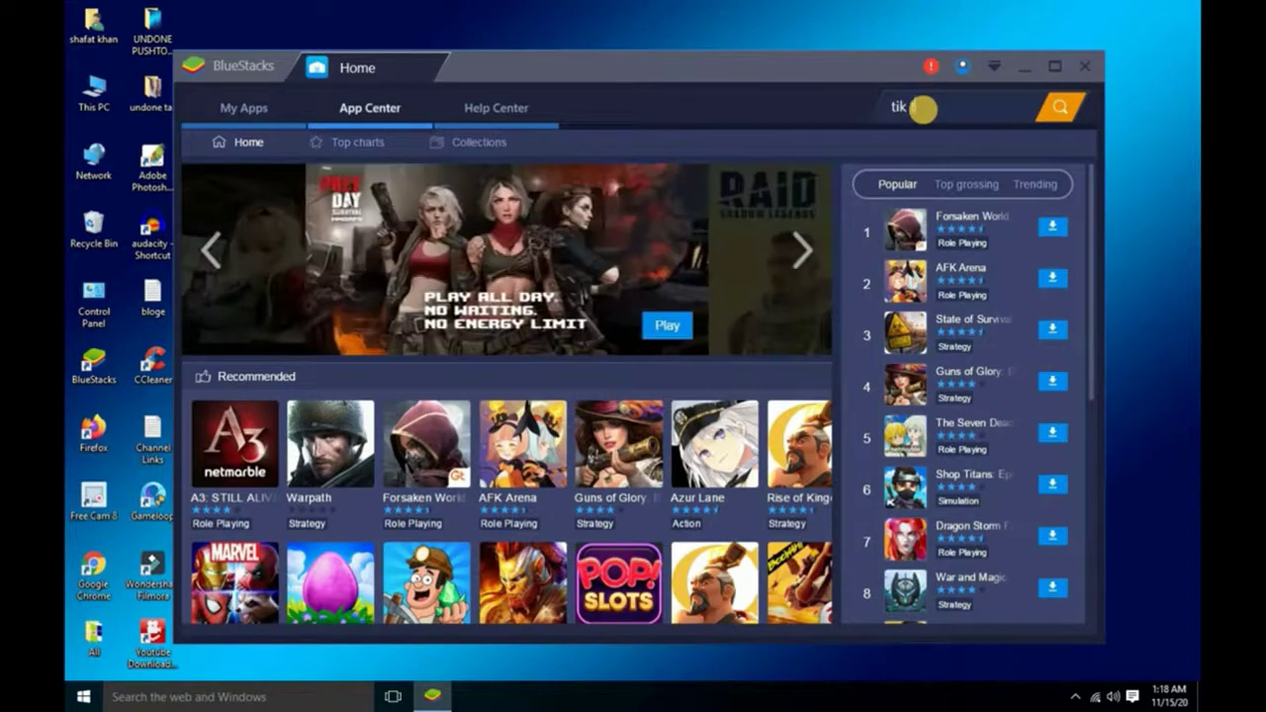
type("k")
left_click(1059, 107)
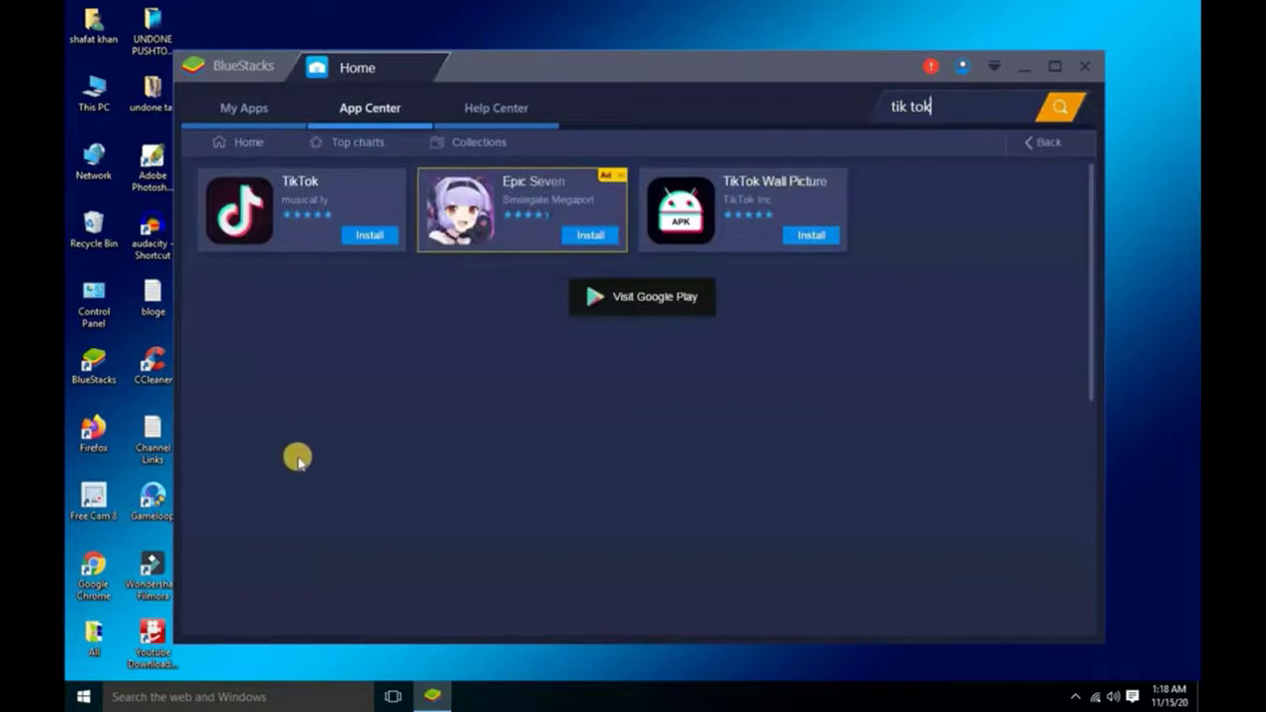
Install TikTok by TikTok Pte. Ltd. from its Google Play Store page, accepting the access permissions it requests
left_click(368, 237)
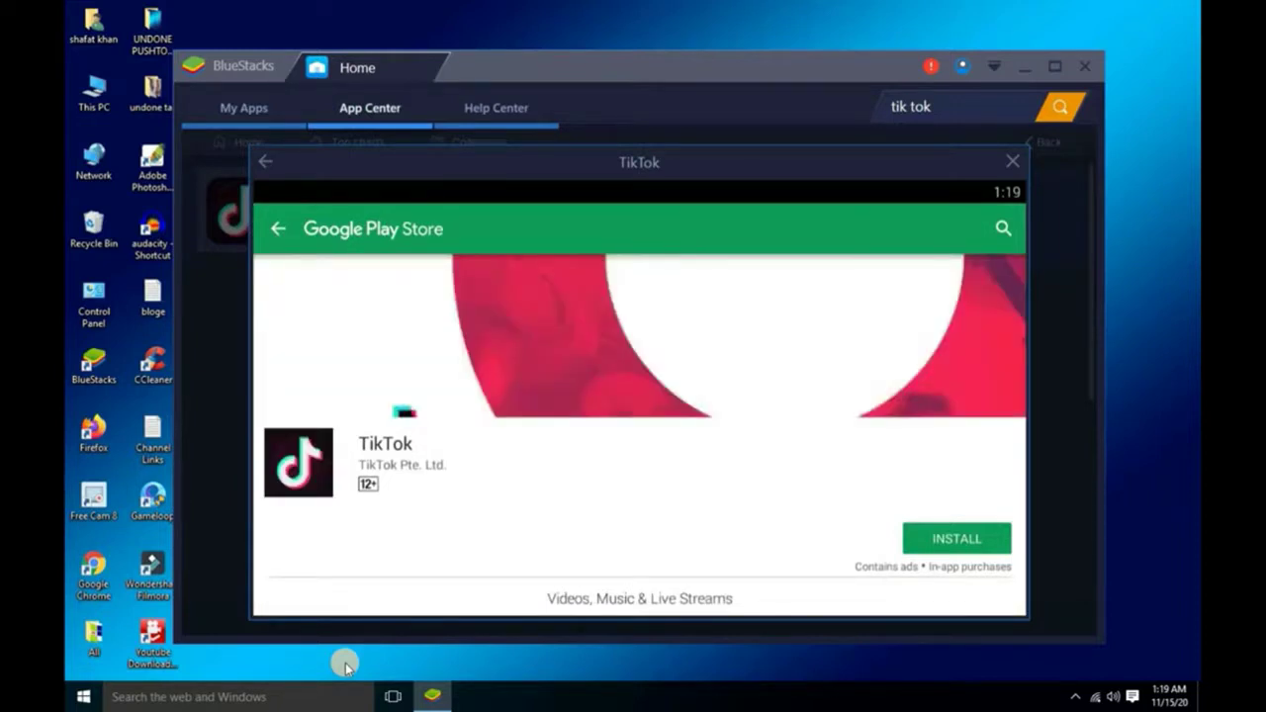
scroll(856, 376, "down", 2)
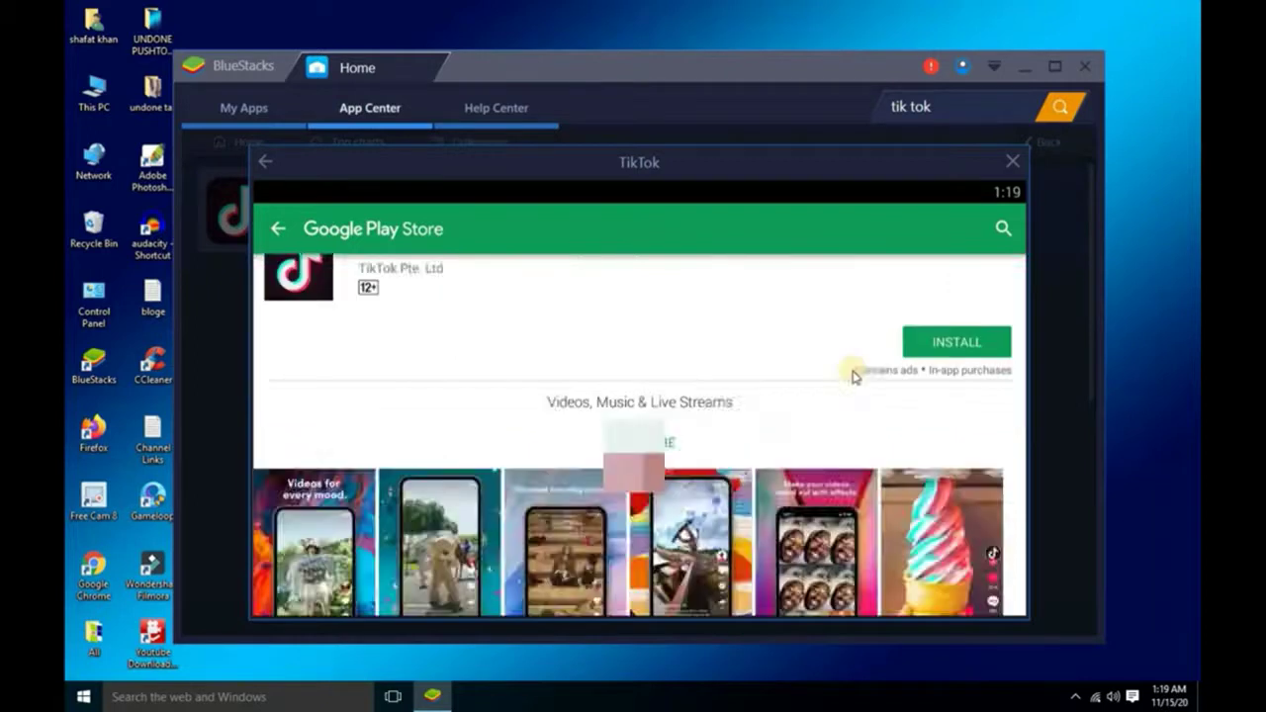
scroll(856, 376, "up", 2)
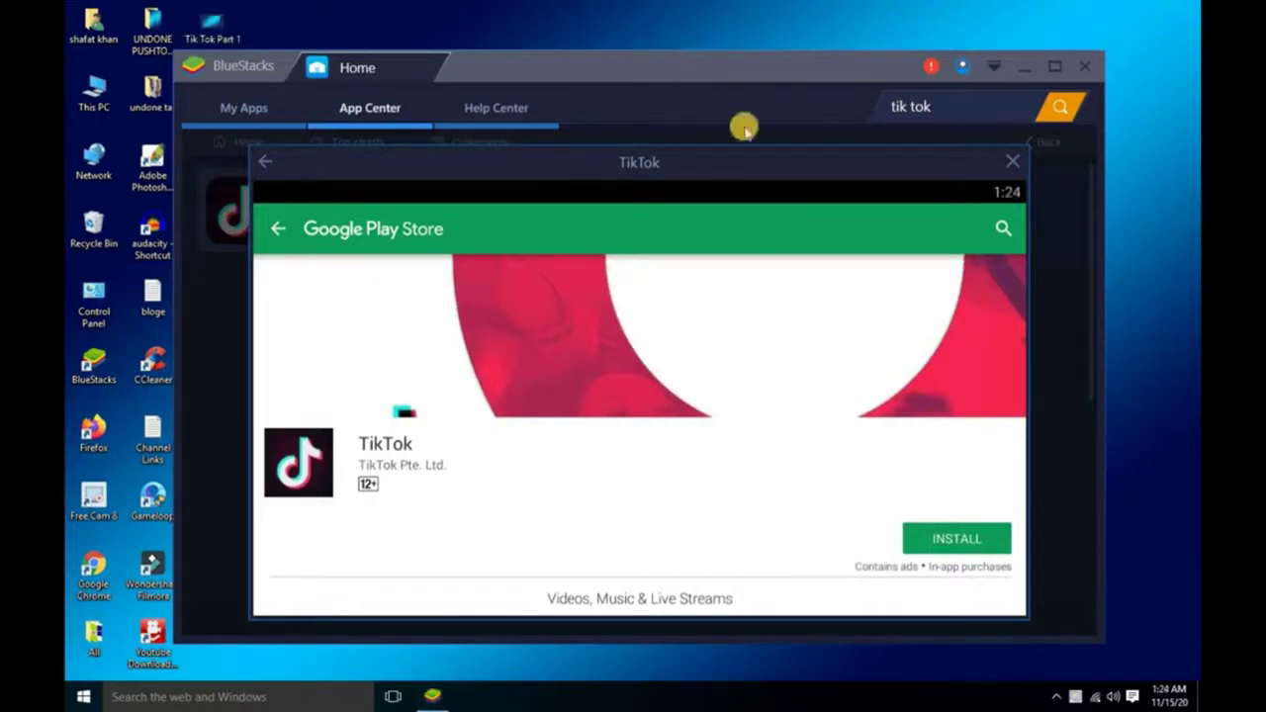
left_click(969, 539)
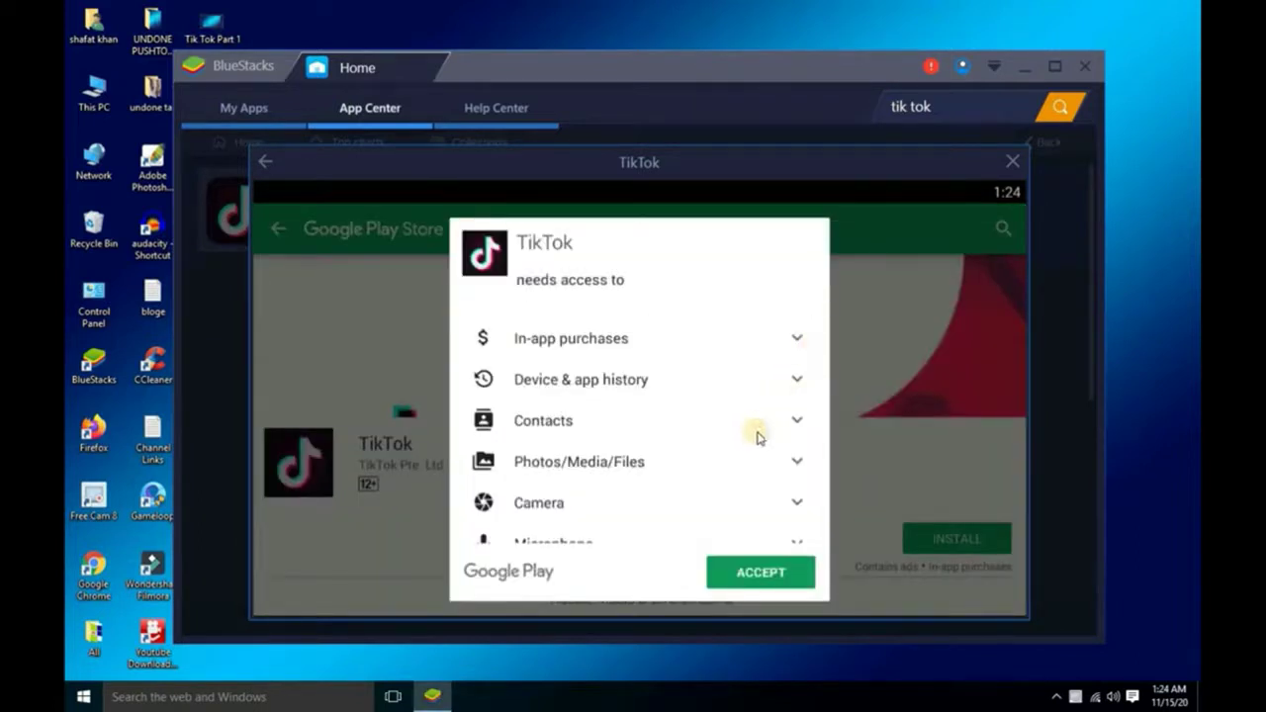
left_click(767, 578)
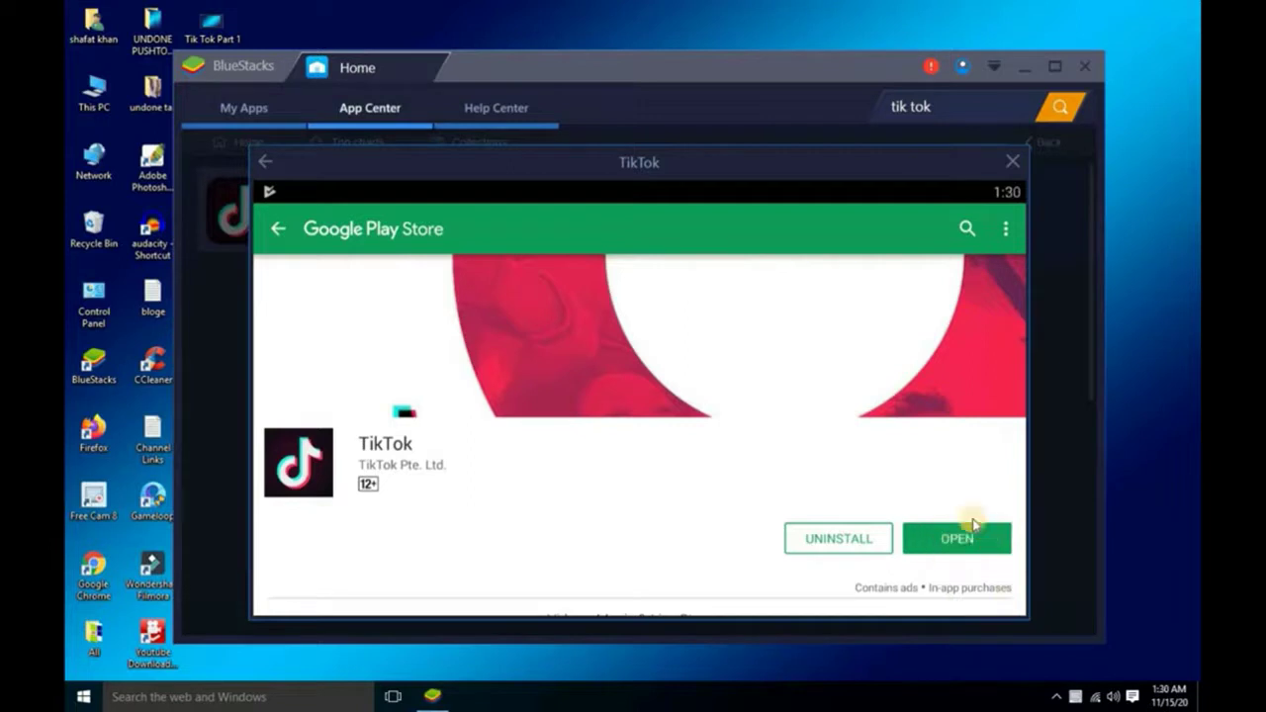
Open the installed TikTok app and choose to sign up with Facebook
left_click(960, 542)
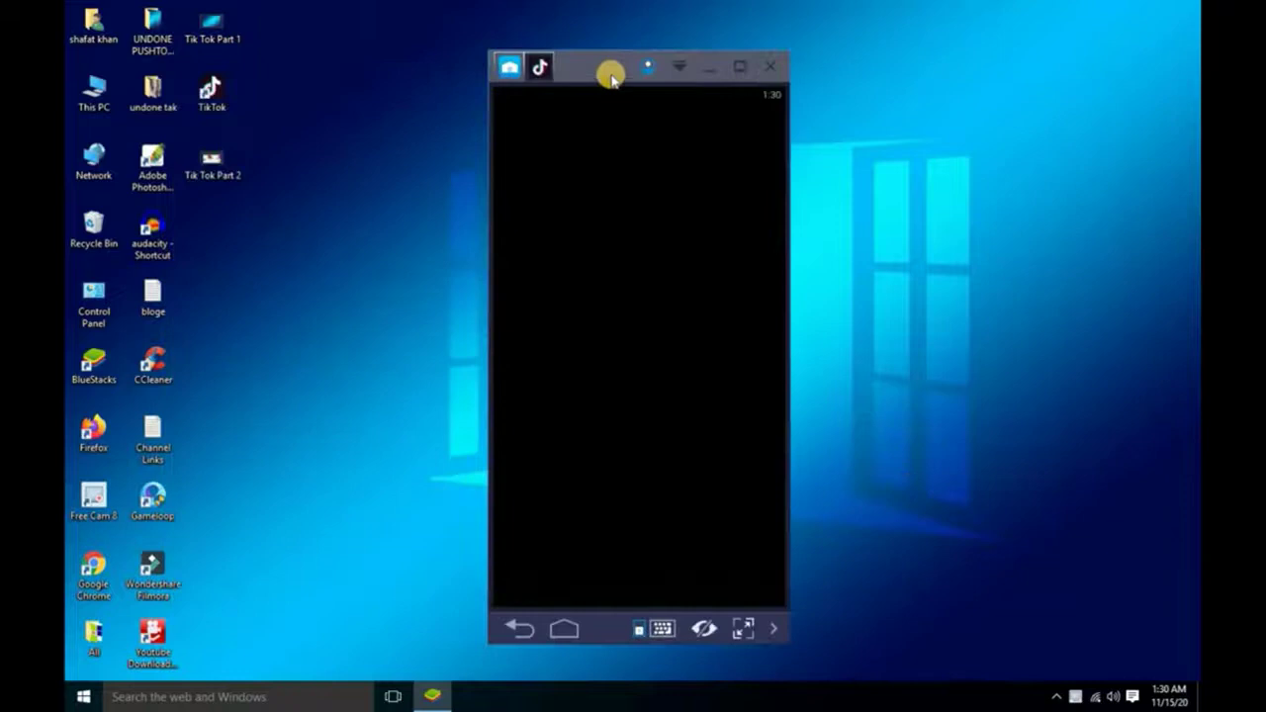
left_click_drag(611, 77, 608, 52)
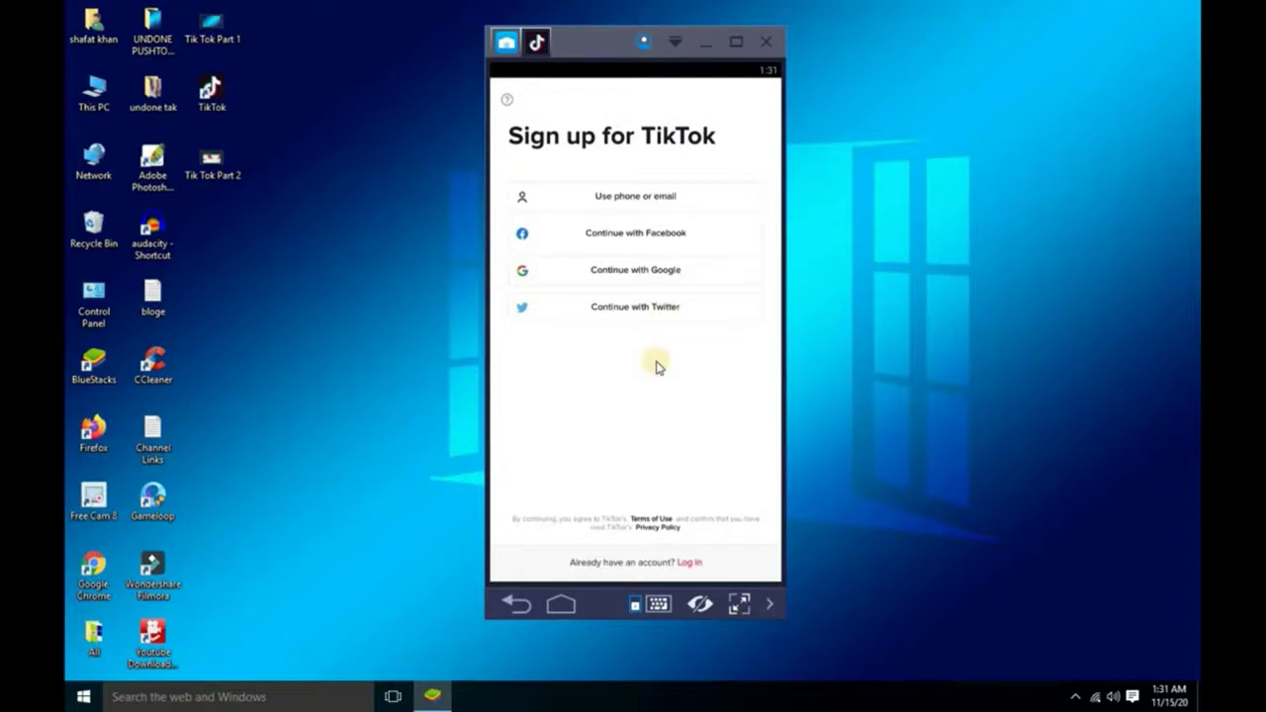
left_click(615, 236)
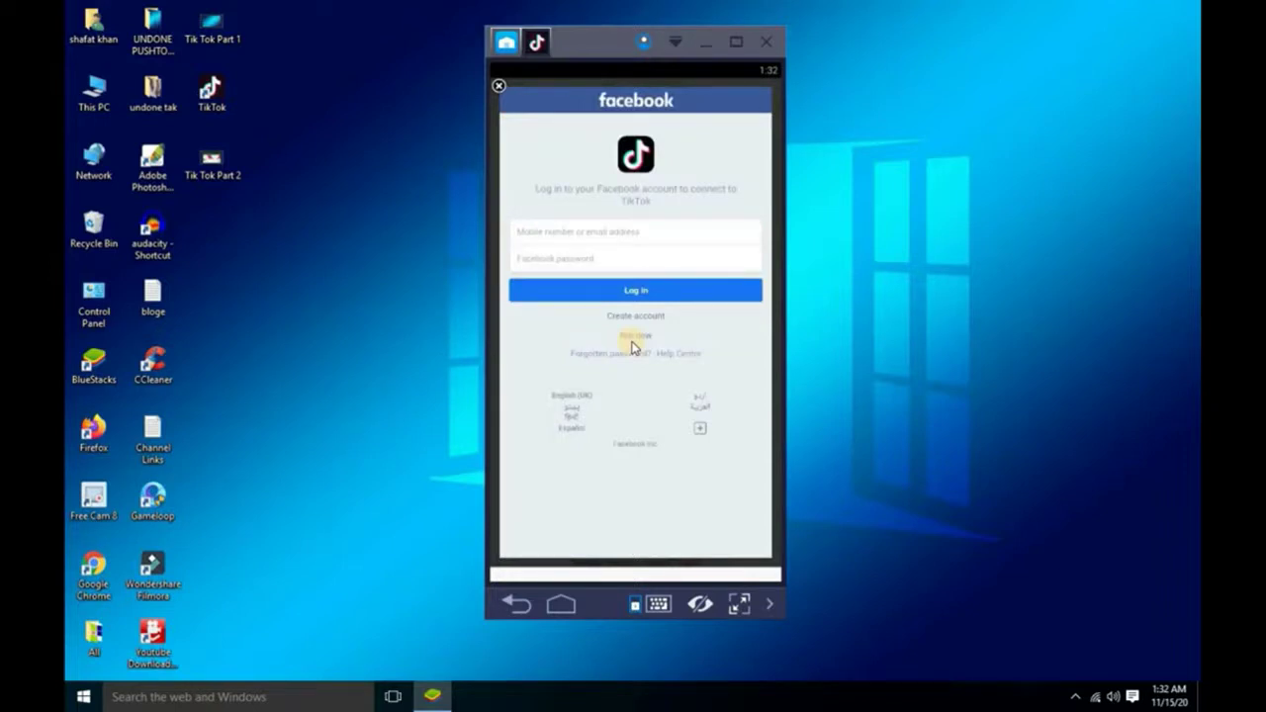
Enter the Facebook login identifier and the account password, and log in to connect to TikTok
left_click(600, 232)
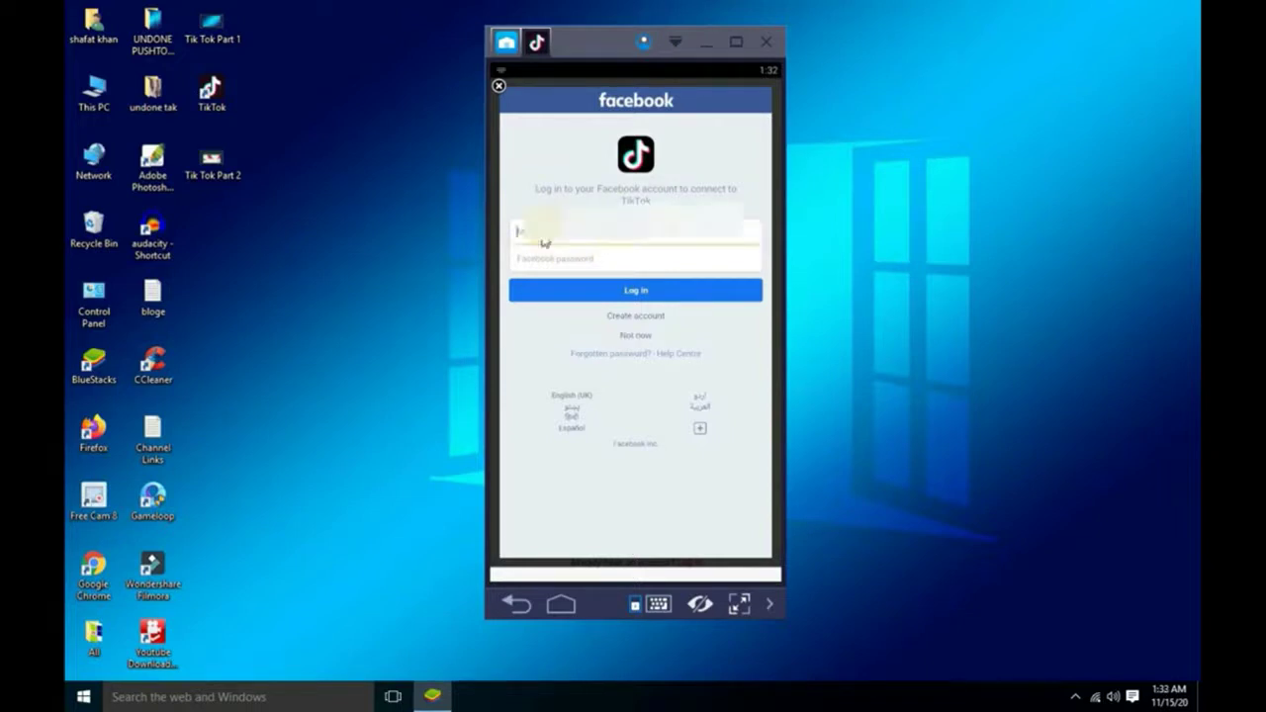
type("g")
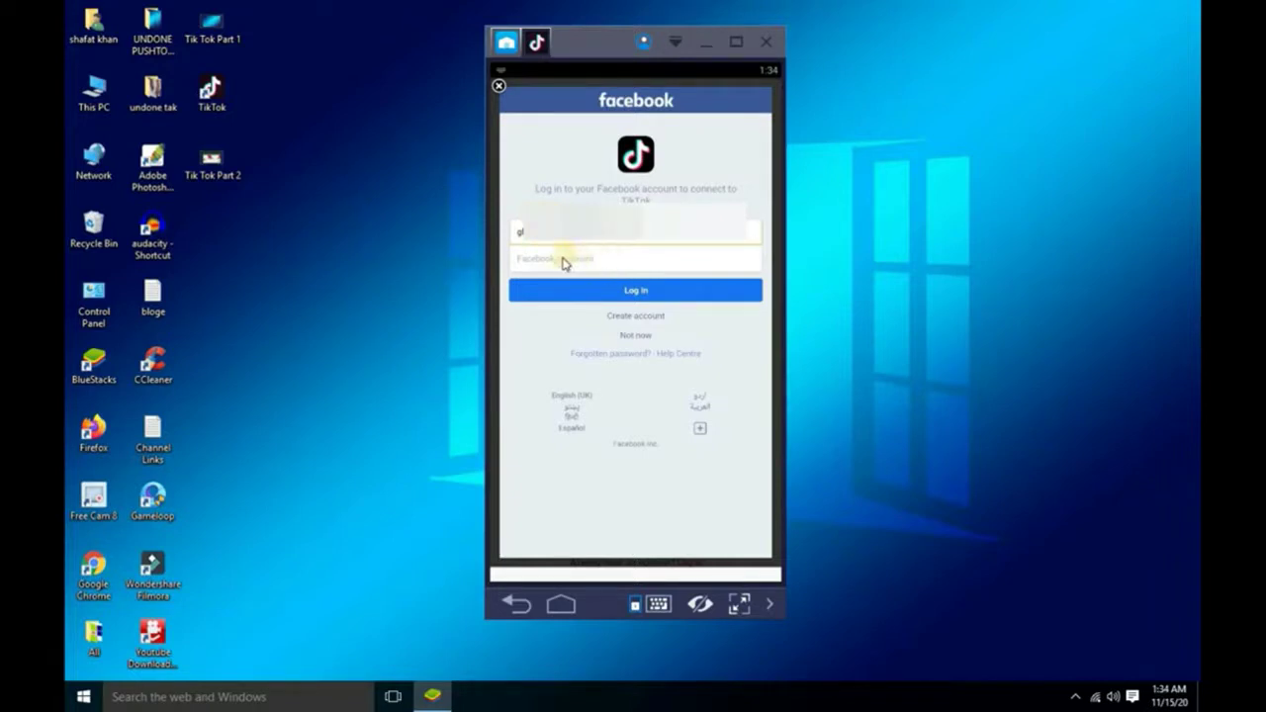
left_click(564, 262)
type("a")
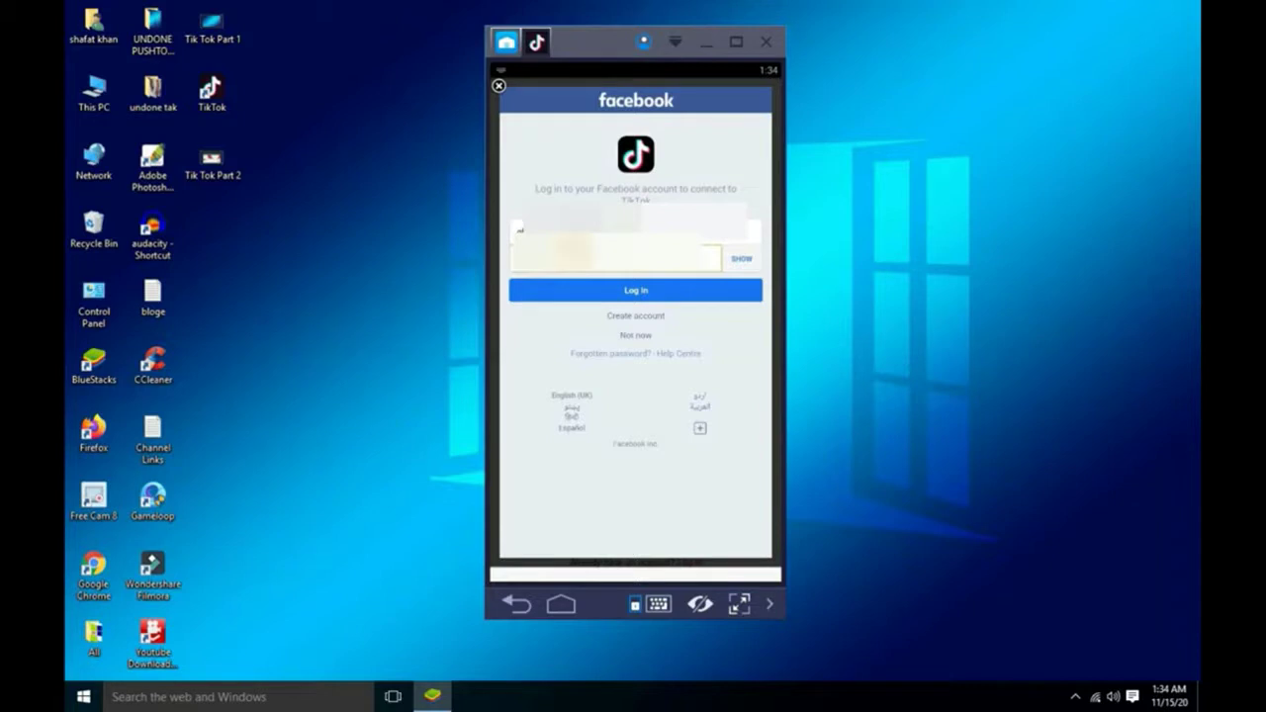
left_click(638, 290)
left_click(638, 290)
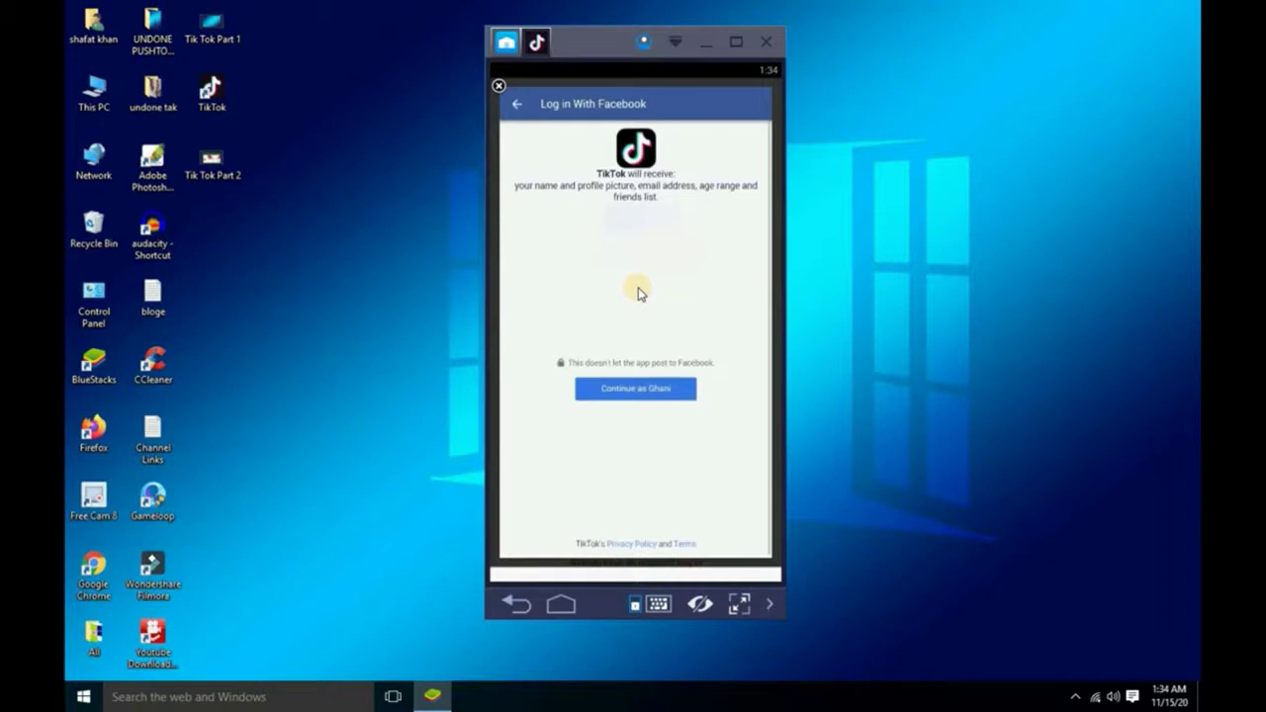
Authorize TikTok to continue with the Facebook account, then enter a username and complete the sign-up
left_click(645, 394)
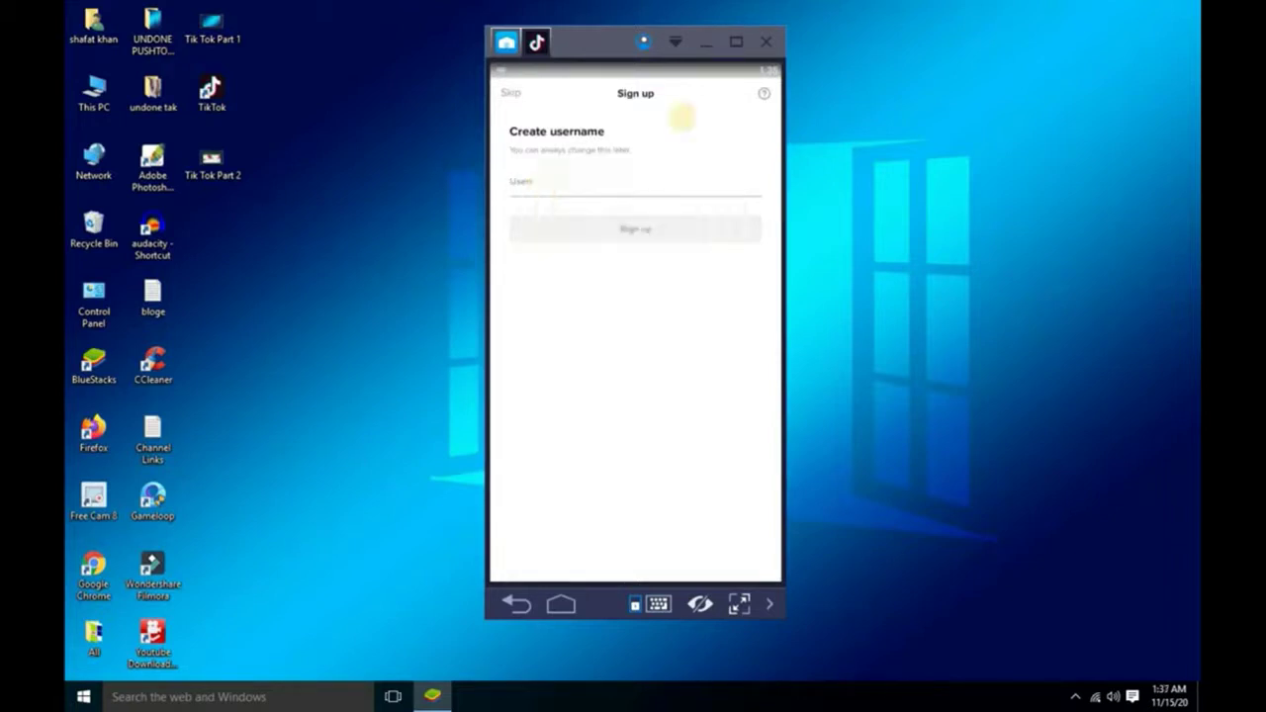
type("GHA")
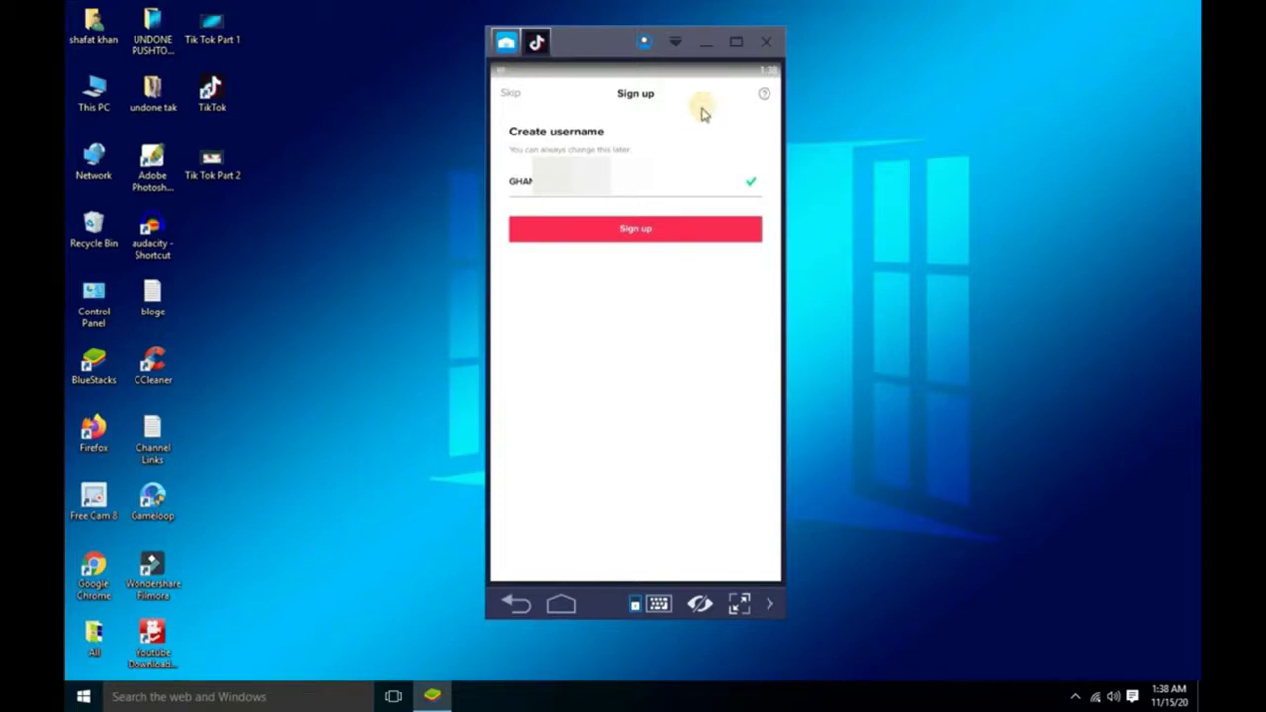
left_click(636, 231)
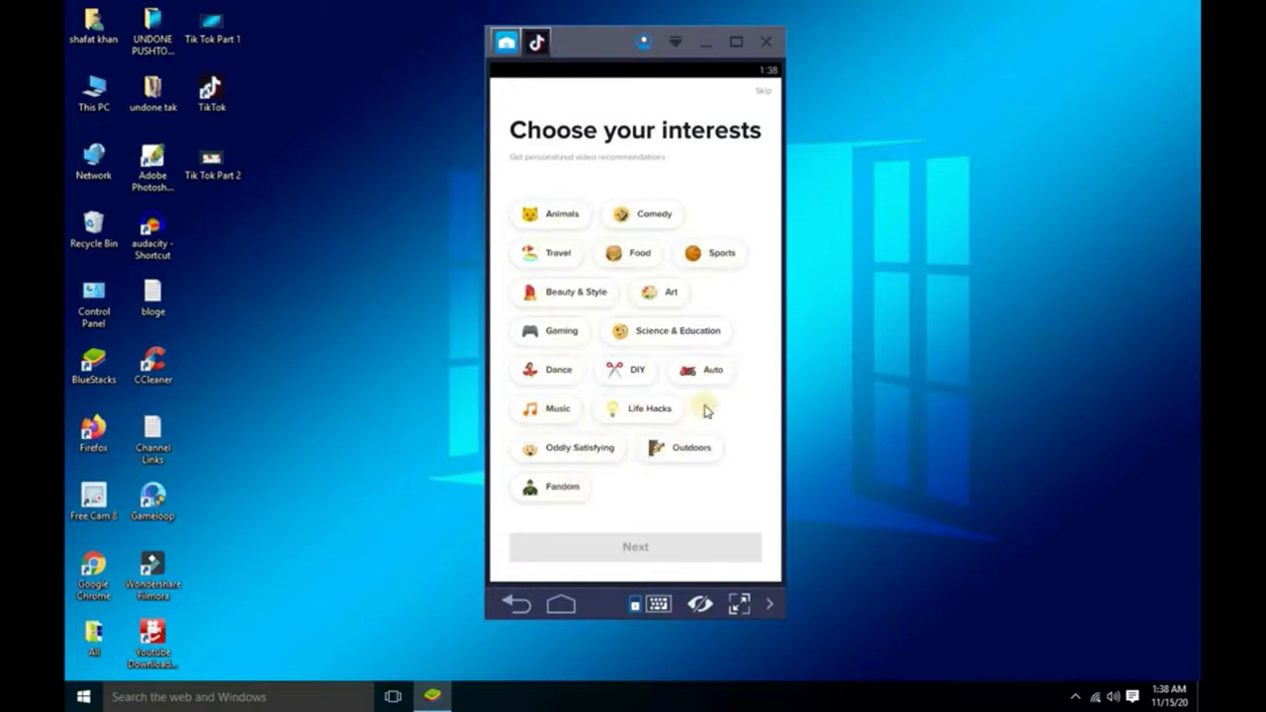
Select the interests Animals, Comedy, Food, Sports, Gaming, Music and Auto, and continue to the next page
left_click(567, 222)
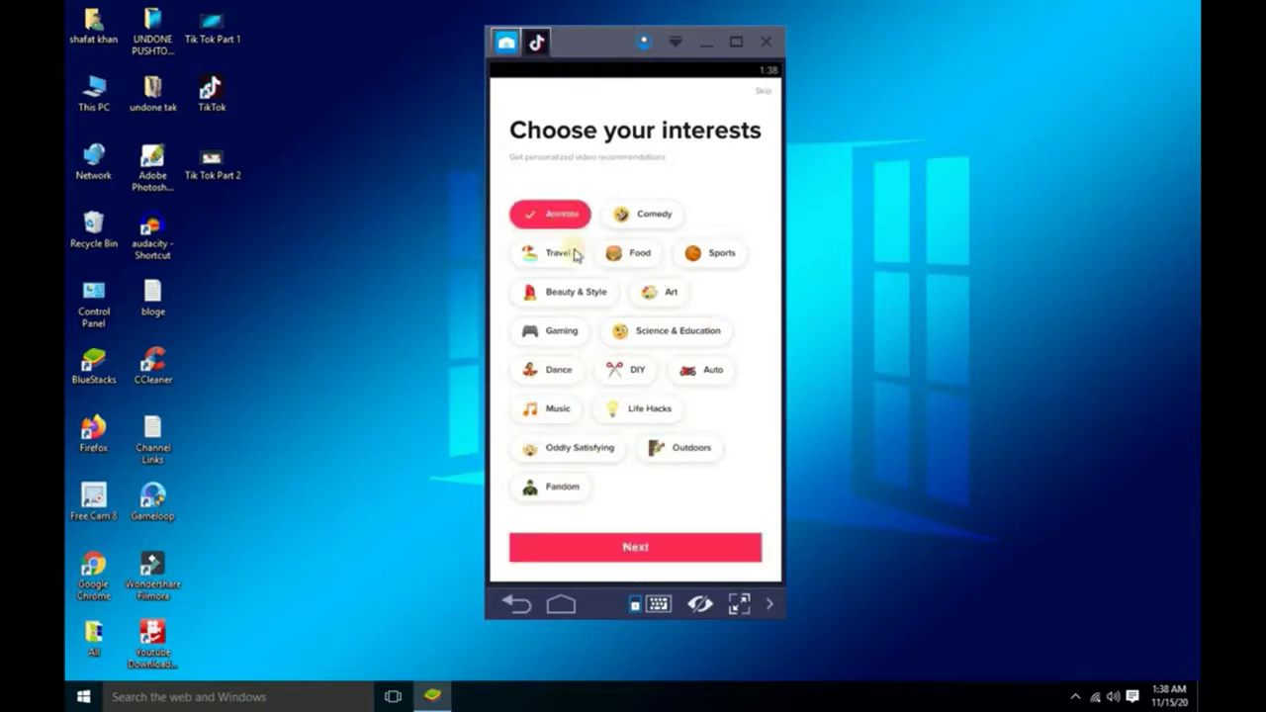
left_click(657, 221)
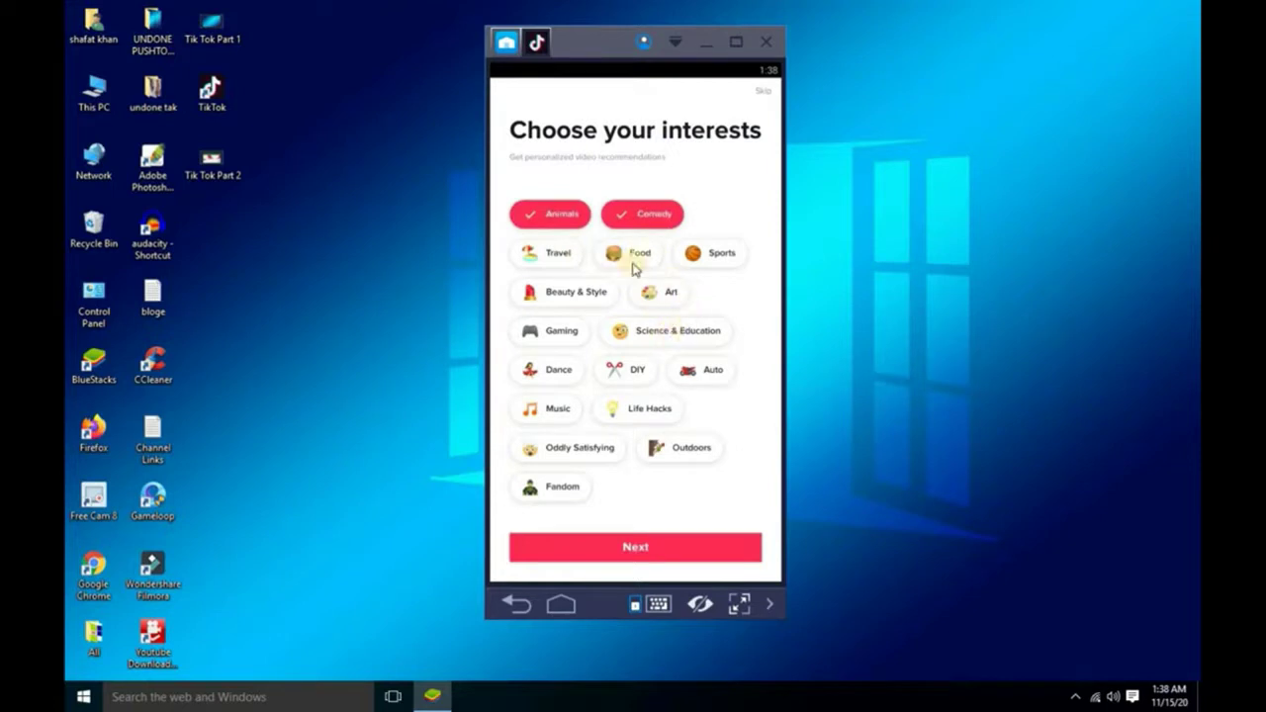
left_click(646, 259)
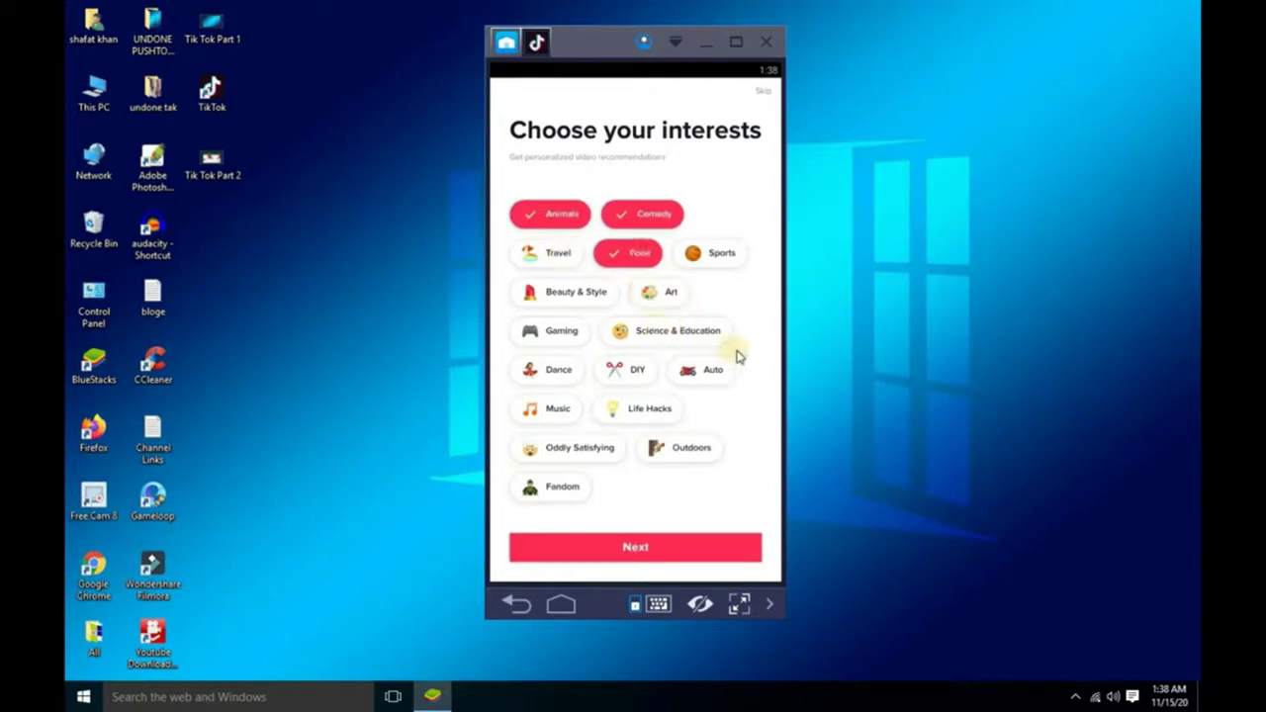
left_click(732, 262)
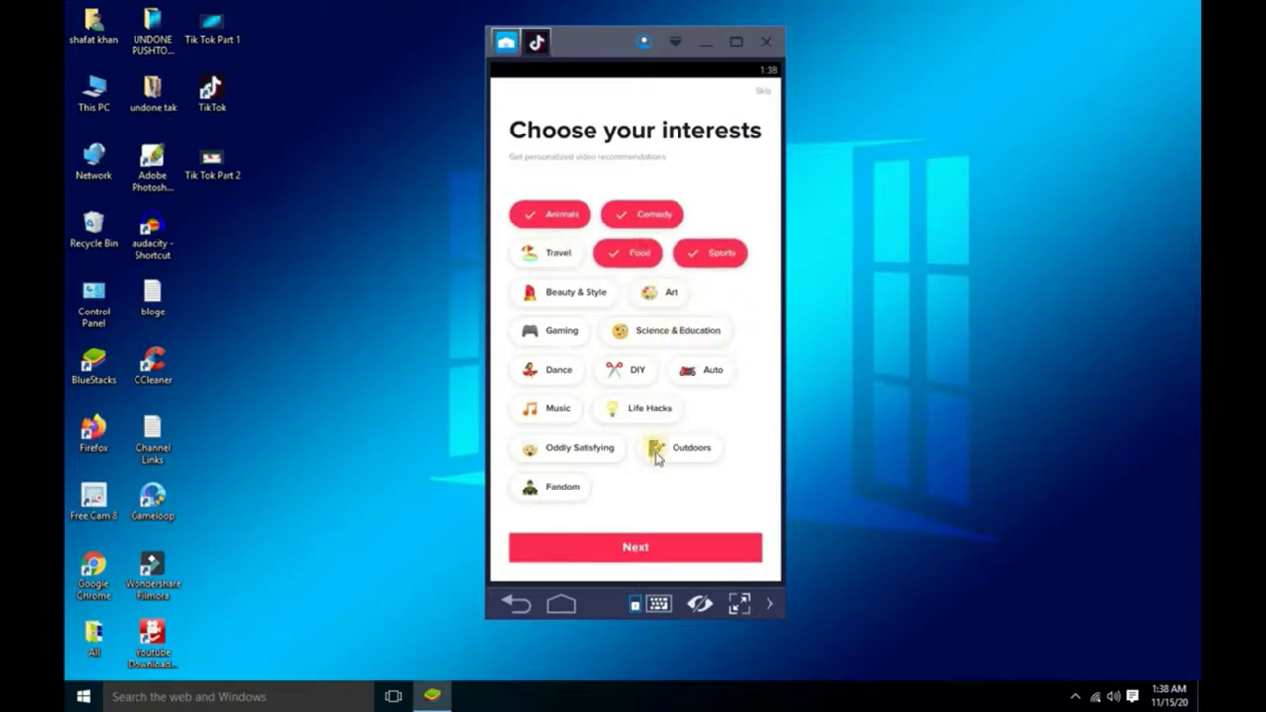
left_click(556, 336)
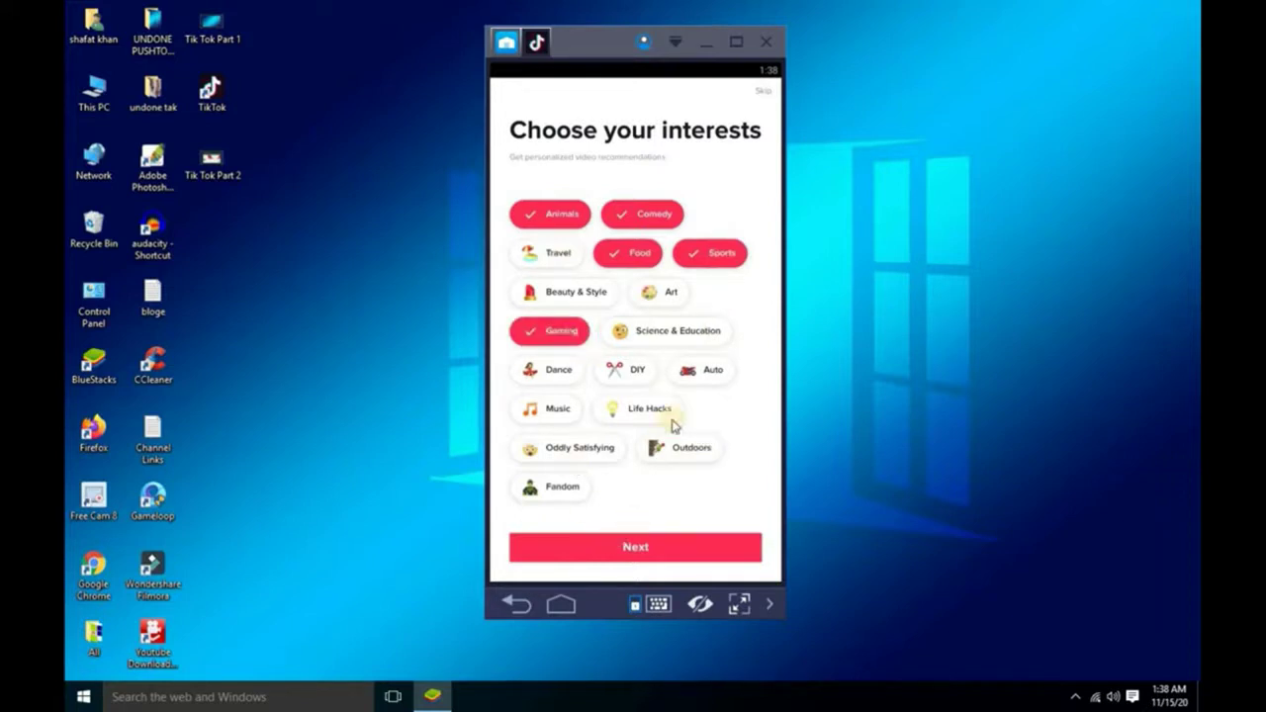
left_click(560, 408)
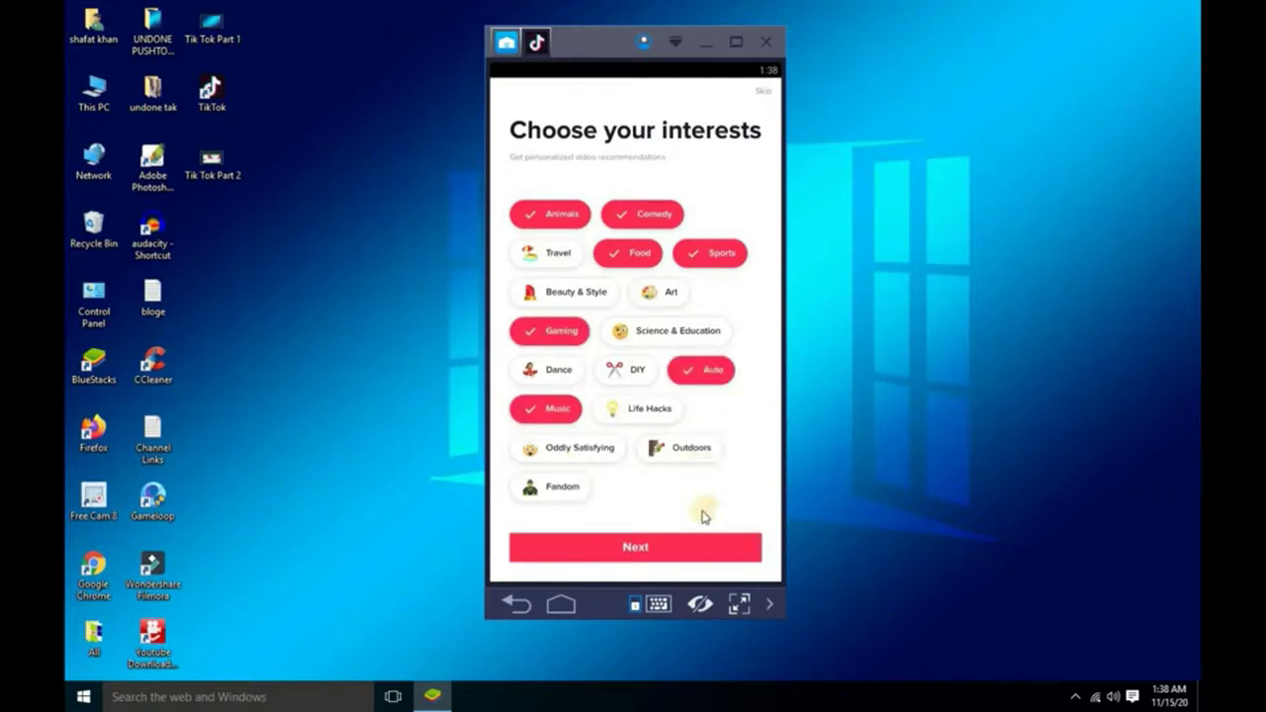
left_click(626, 546)
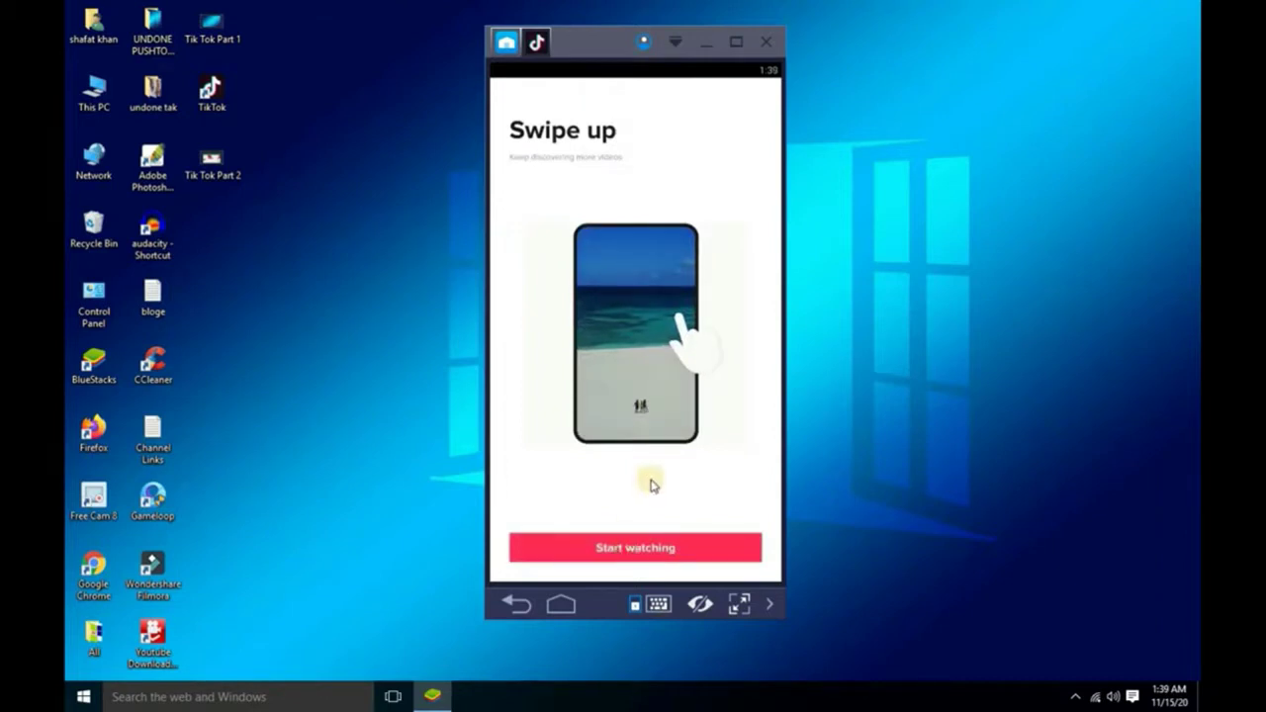
Get past the swipe-up introduction to the For You feed and minimize the emulator window
left_click_drag(652, 484, 650, 475)
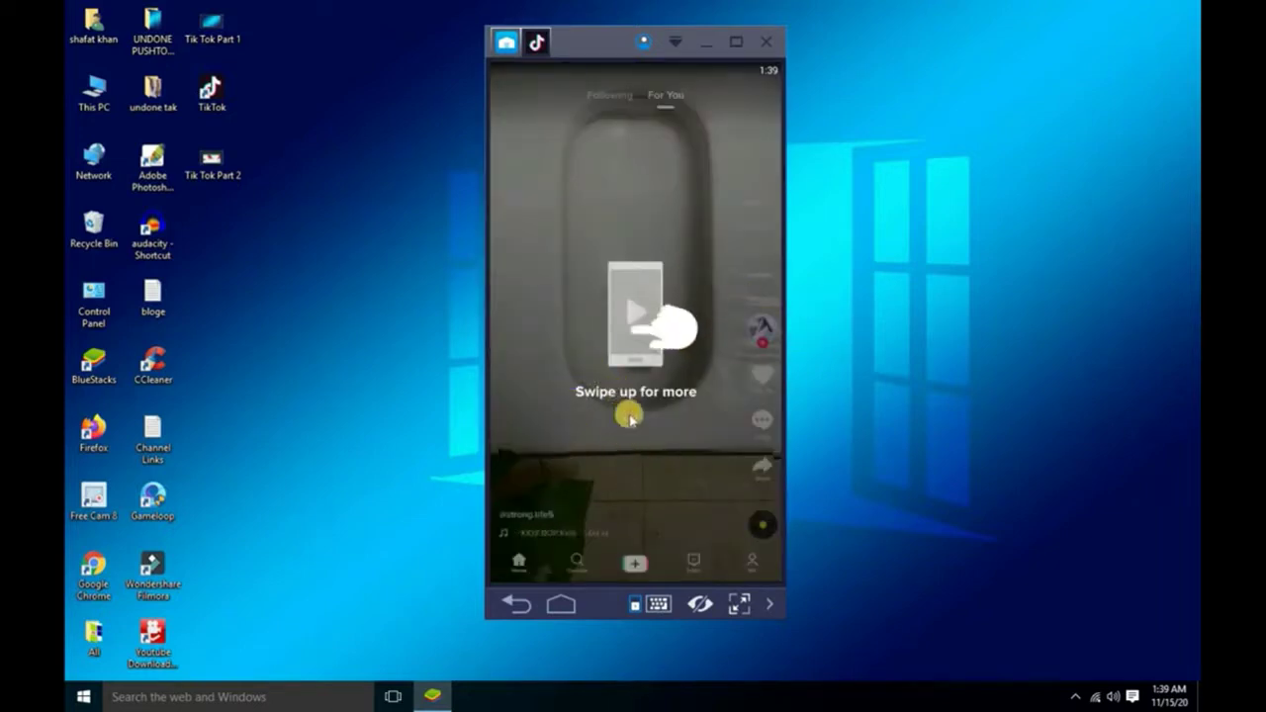
left_click(634, 171)
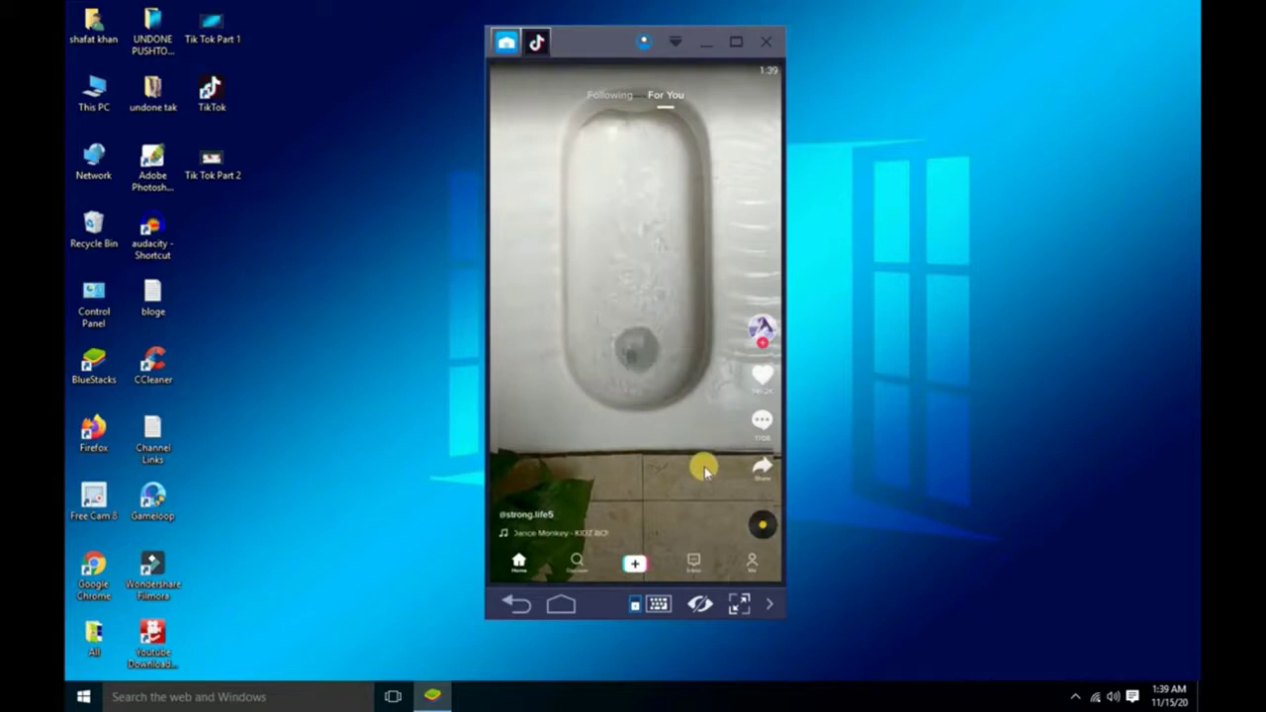
left_click(705, 42)
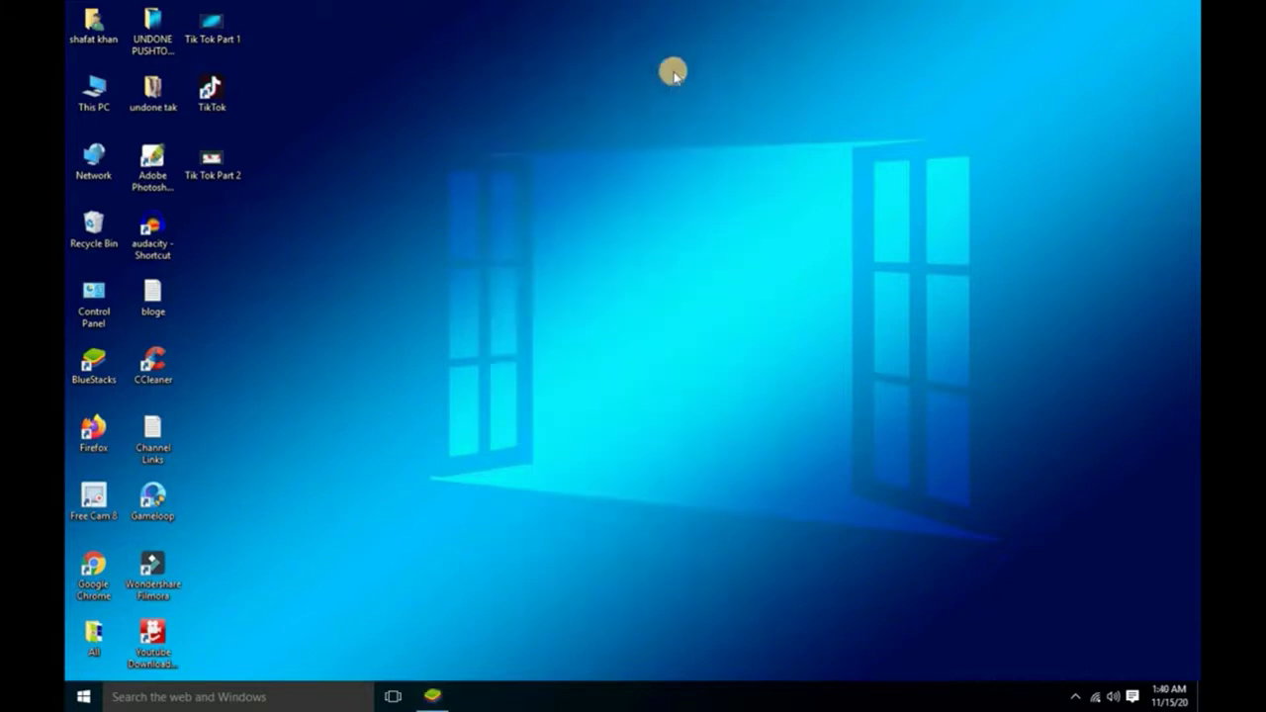